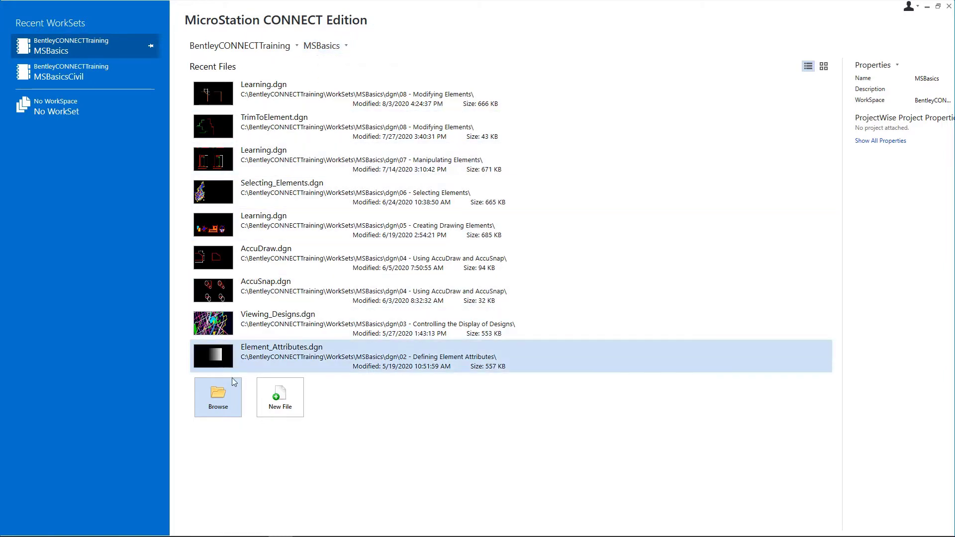
Browse to the dgn\09 - Working with Cells folder and open Using_Cells.dgn
{"action": "left_click", "coordinate": [217, 400]}
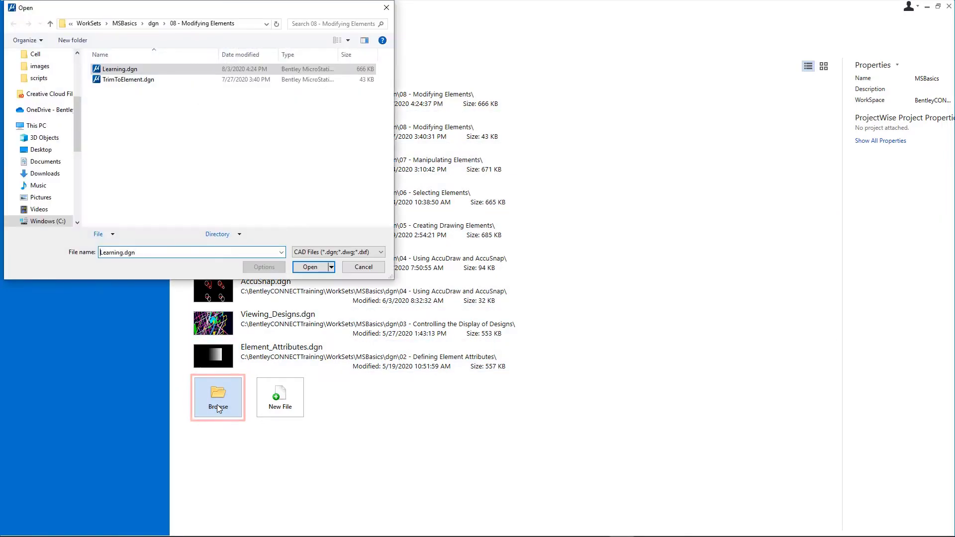
{"action": "left_click", "coordinate": [153, 25]}
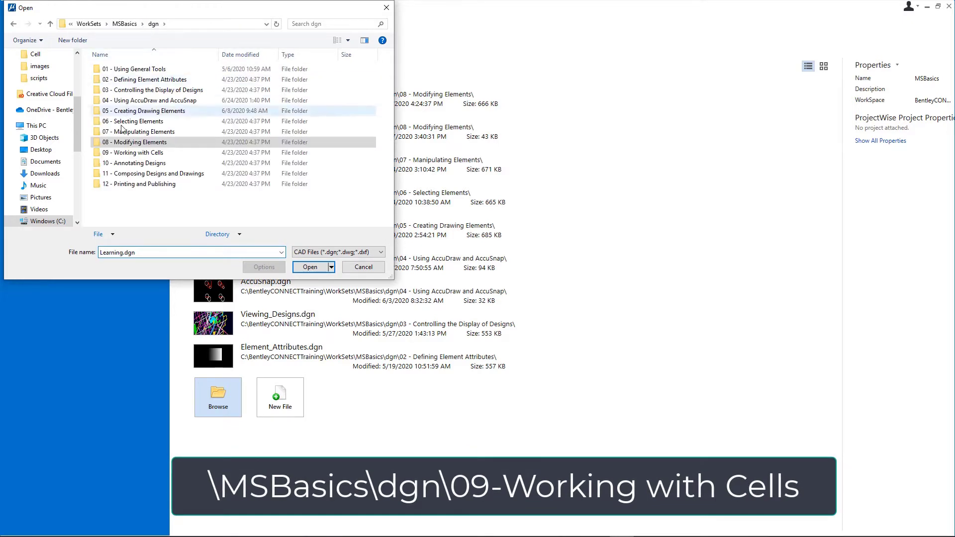
{"action": "double_click", "coordinate": [124, 153]}
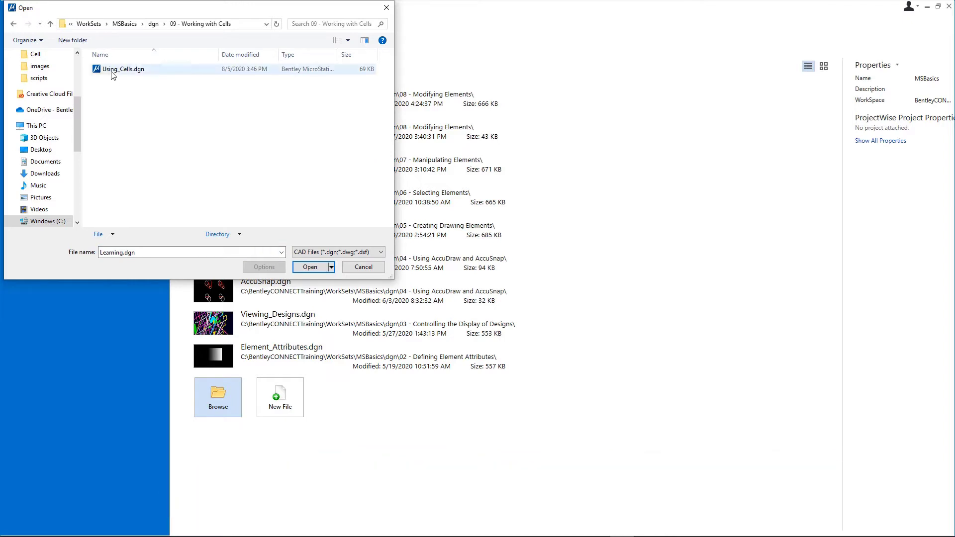
{"action": "double_click", "coordinate": [114, 75]}
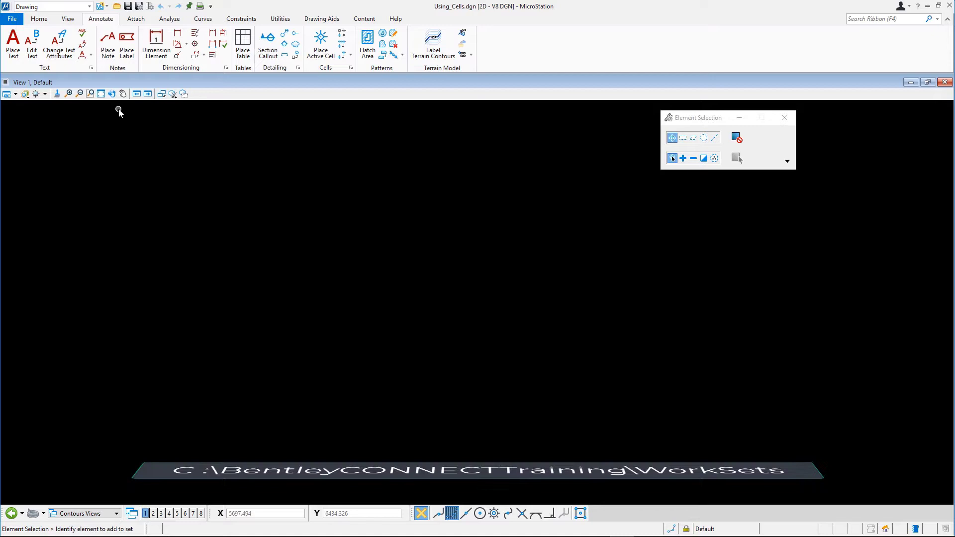
Show the Cells model floor plan from the Models dialog, then switch to the Annotate tab
{"action": "left_click", "coordinate": [41, 22]}
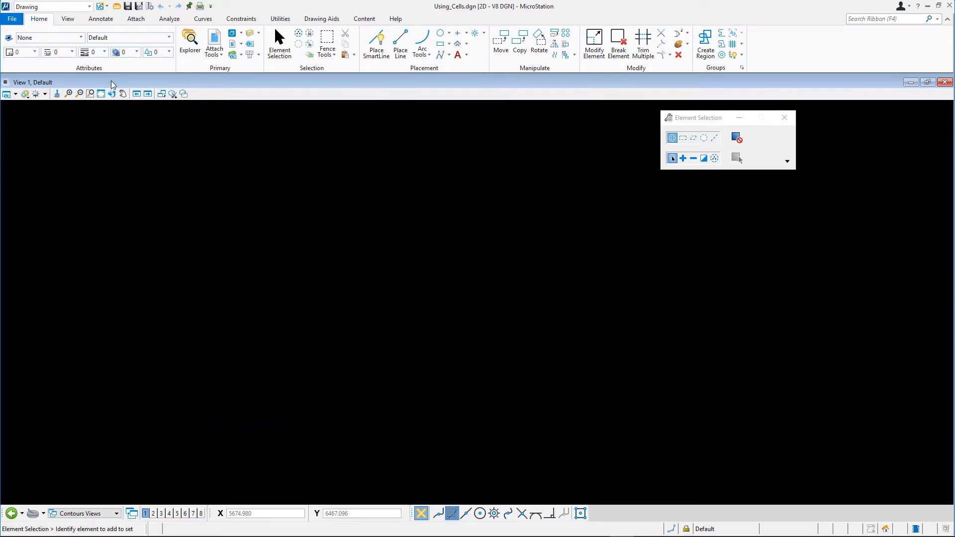
{"action": "left_click", "coordinate": [232, 34]}
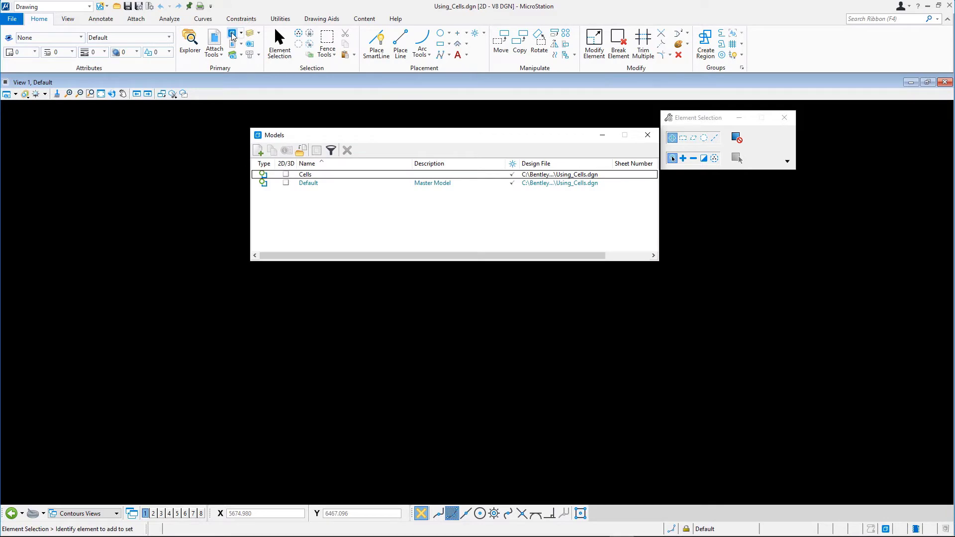
{"action": "double_click", "coordinate": [301, 175]}
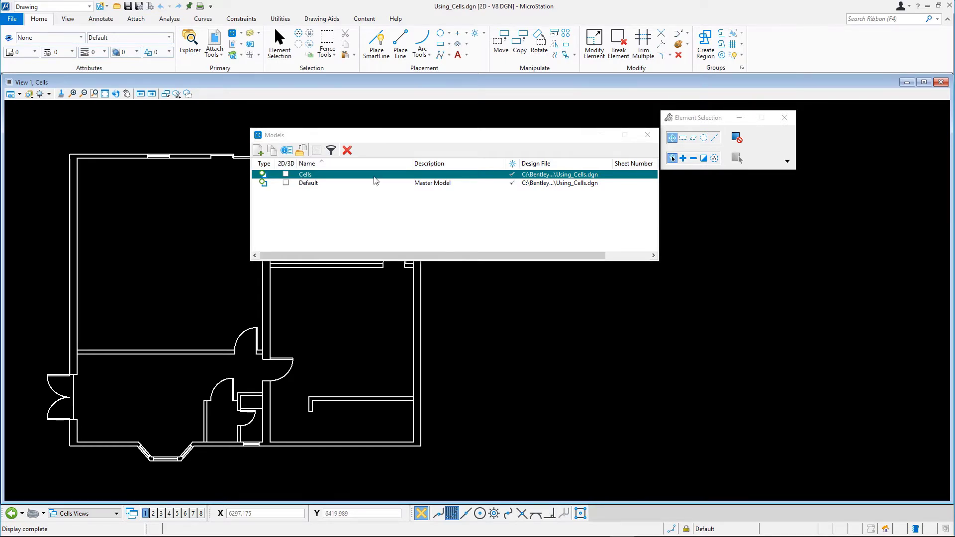
{"action": "left_click", "coordinate": [648, 136]}
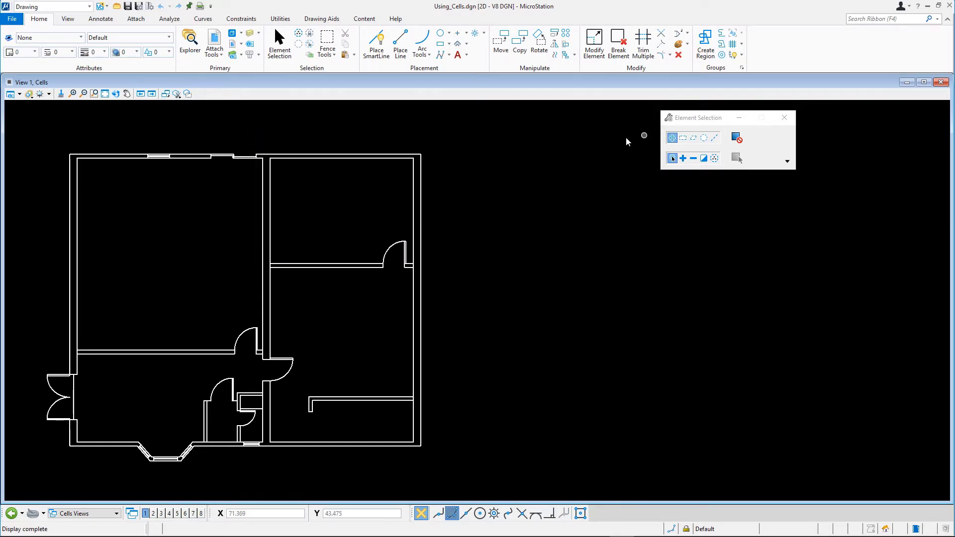
{"action": "left_click", "coordinate": [92, 20]}
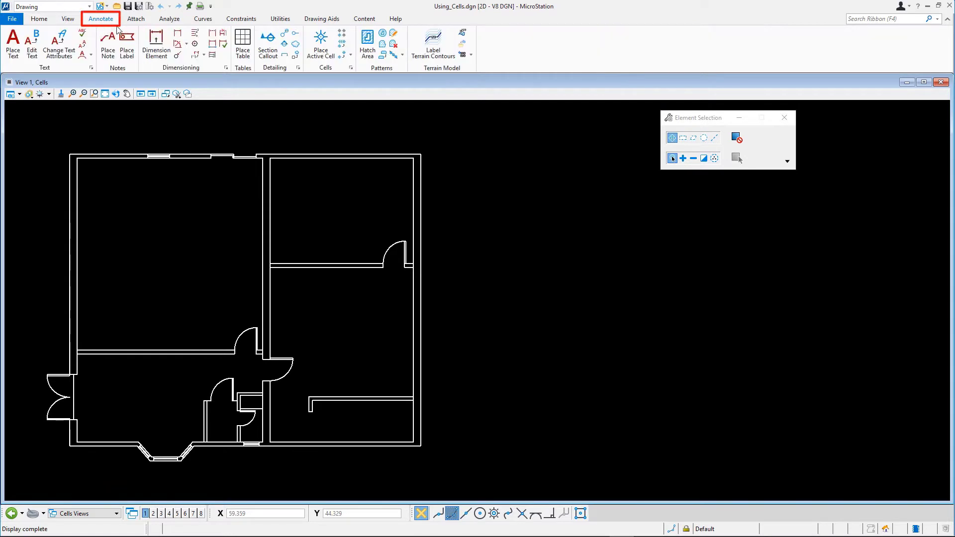
Open the empty Cell Library dialog and choose File > Attach File
{"action": "left_click", "coordinate": [351, 69]}
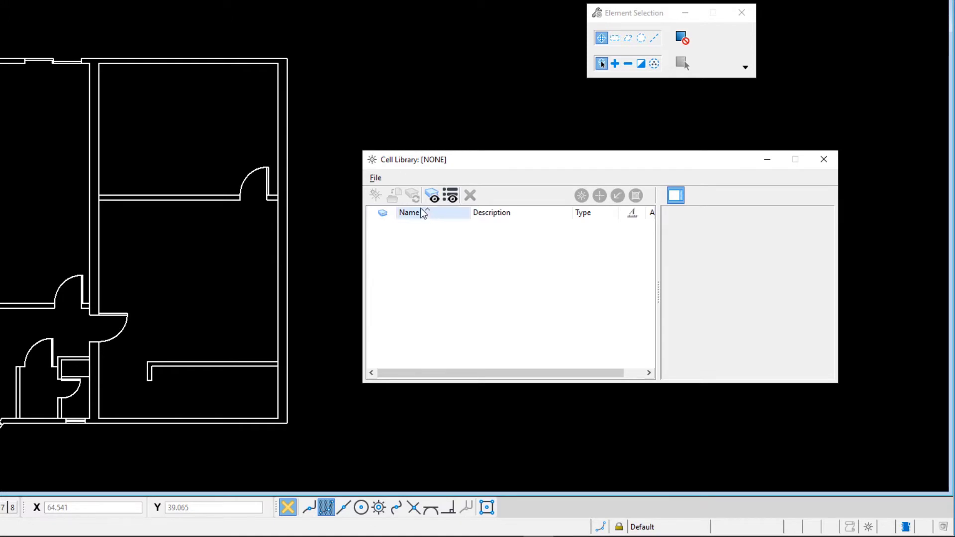
{"action": "left_click", "coordinate": [377, 179]}
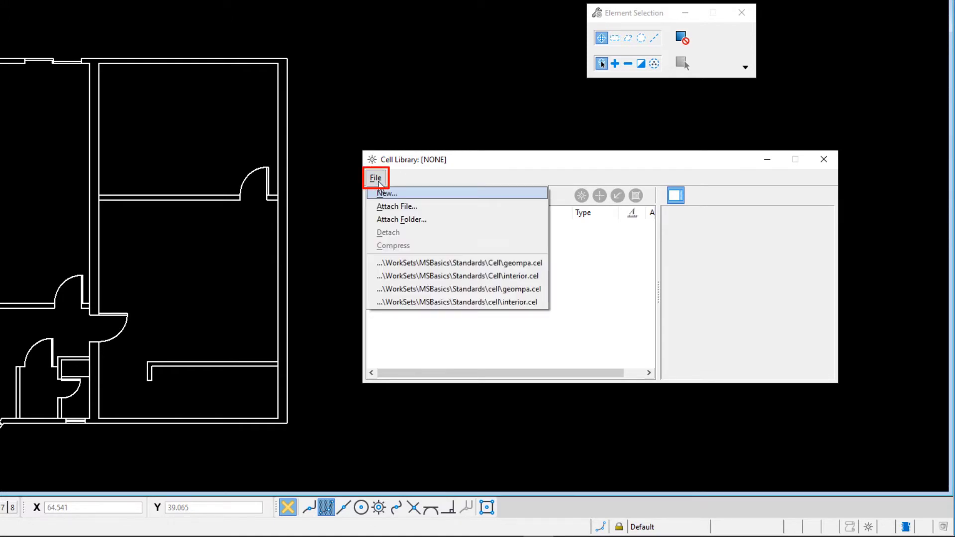
{"action": "left_click", "coordinate": [386, 207]}
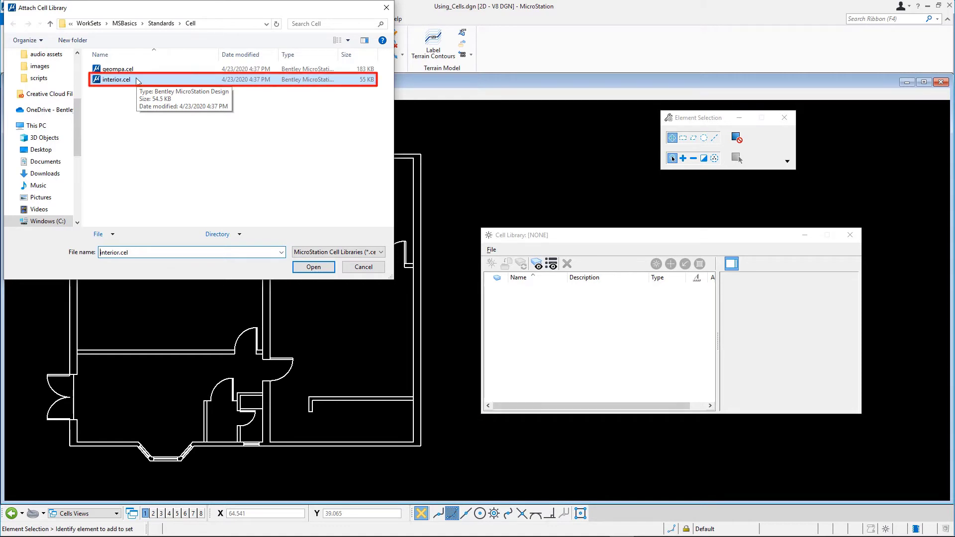
Attach interior.cel and preview its cells, CHAIR1 through TABLE, ending with CHAIR1 selected
{"action": "double_click", "coordinate": [136, 79]}
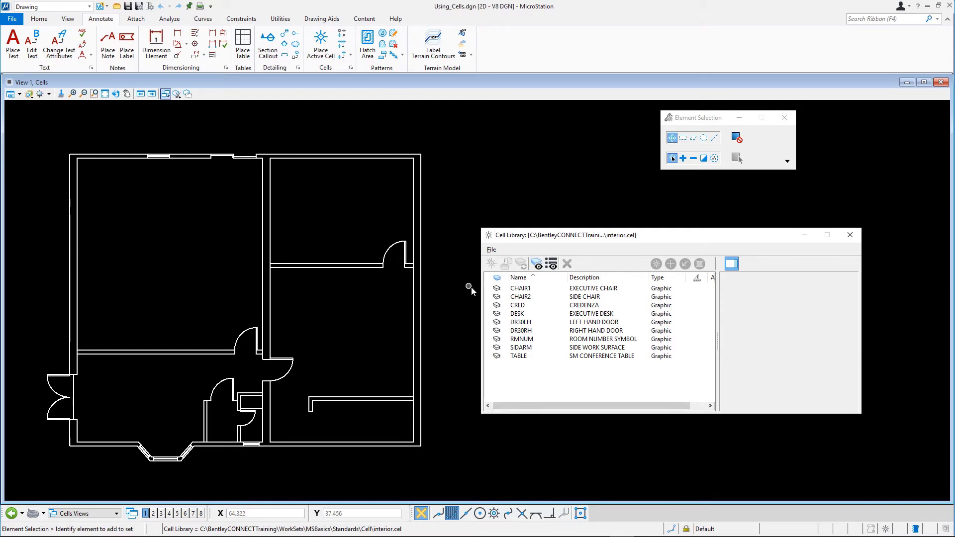
{"action": "left_click", "coordinate": [518, 291]}
{"action": "left_click", "coordinate": [519, 297]}
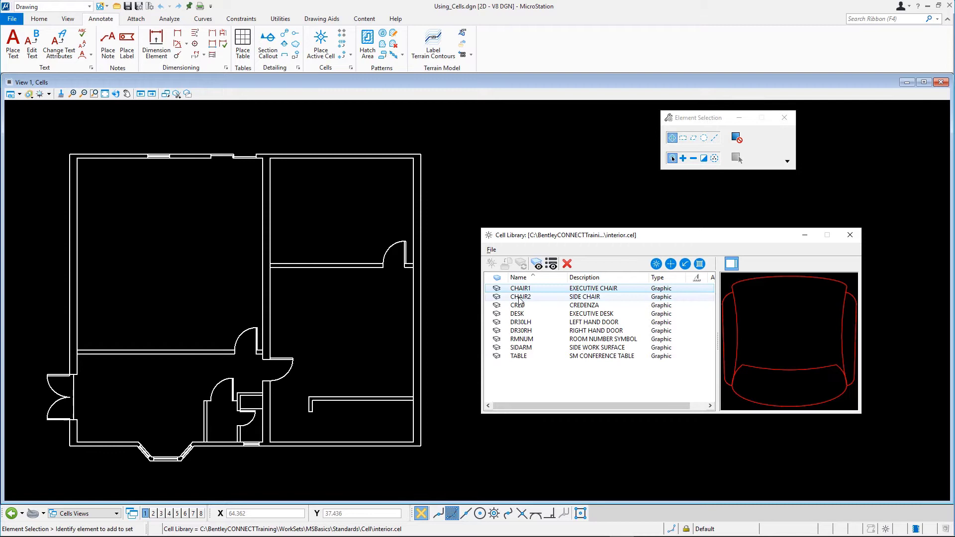
{"action": "left_click", "coordinate": [520, 306]}
{"action": "left_click", "coordinate": [519, 314]}
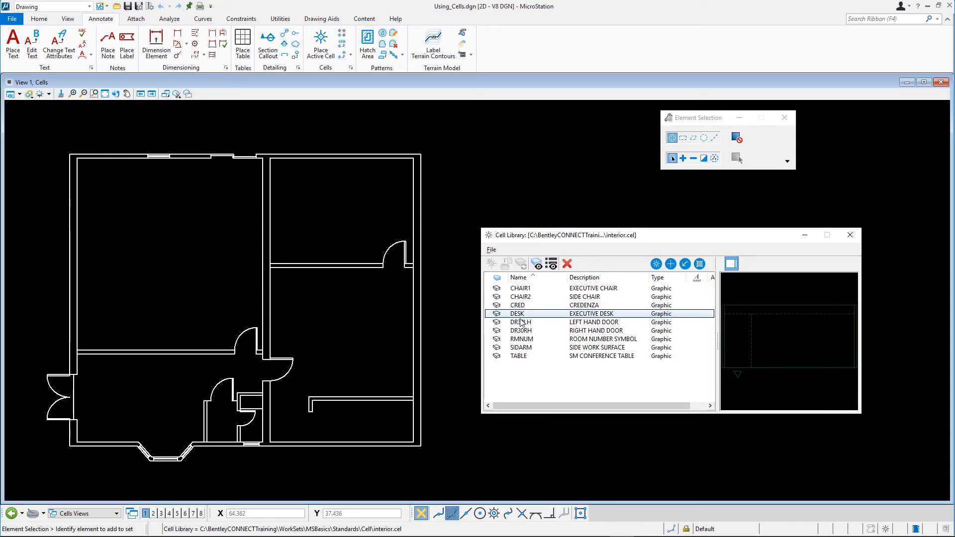
{"action": "left_click", "coordinate": [523, 331]}
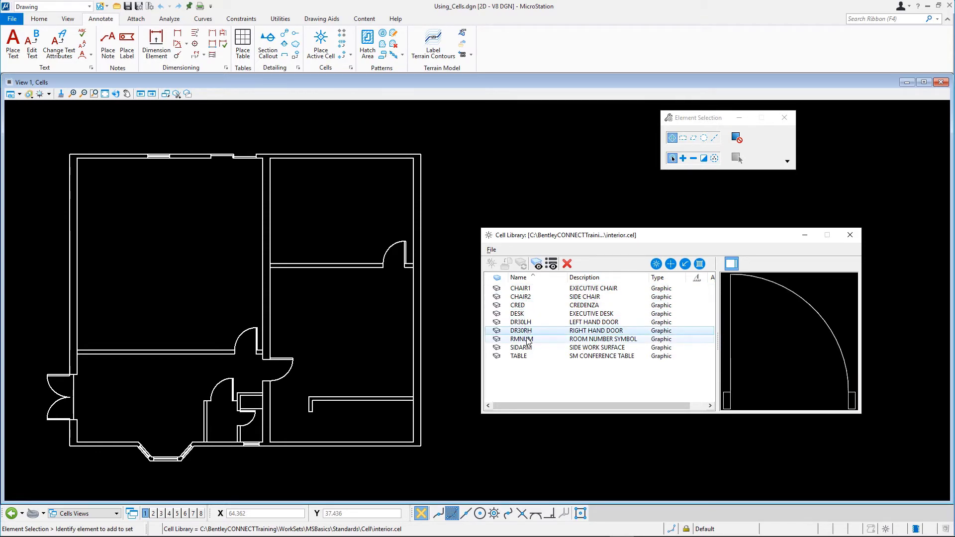
{"action": "left_click", "coordinate": [523, 339]}
{"action": "left_click", "coordinate": [522, 348]}
{"action": "left_click", "coordinate": [527, 358]}
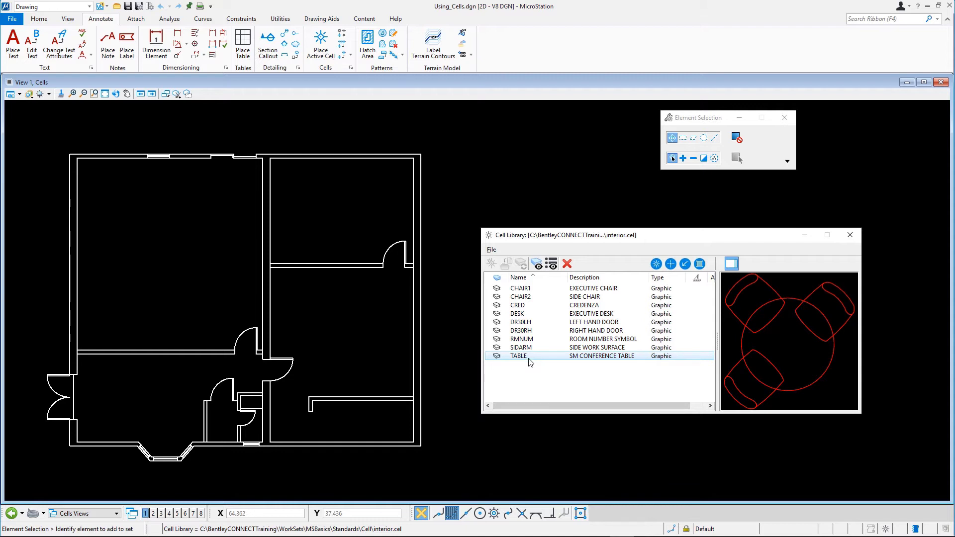
{"action": "left_click", "coordinate": [525, 289]}
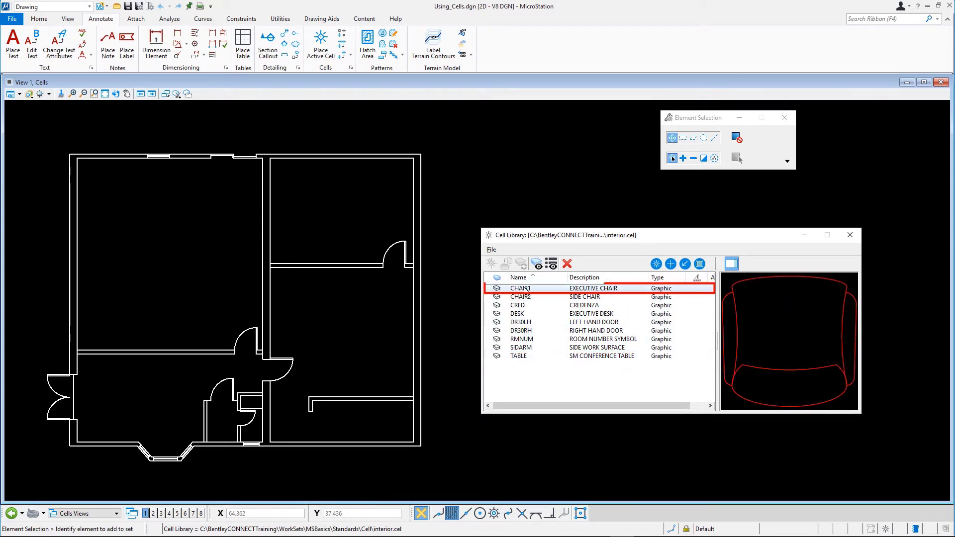
Make CHAIR1 the active cell and place four chairs side by side along the room's lower wall
{"action": "double_click", "coordinate": [525, 290]}
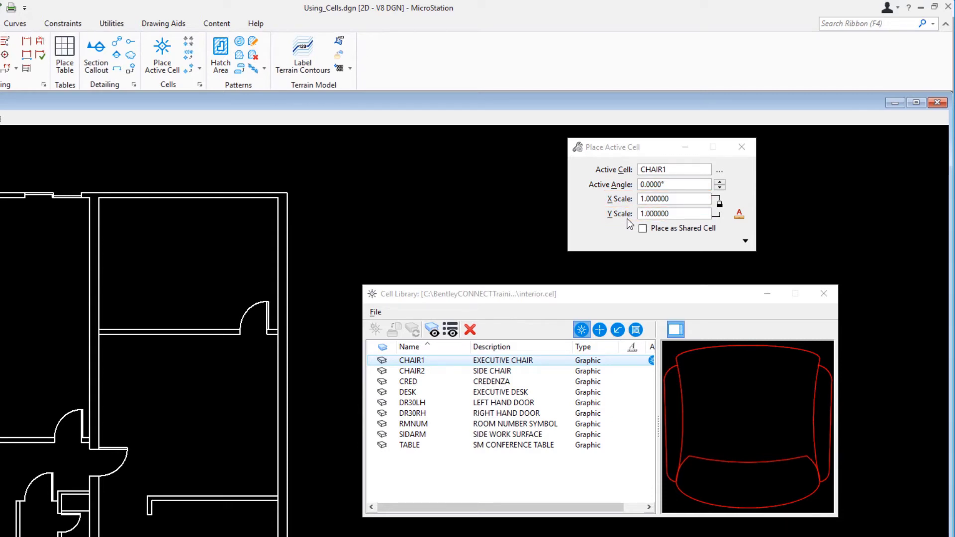
{"action": "left_click", "coordinate": [746, 242]}
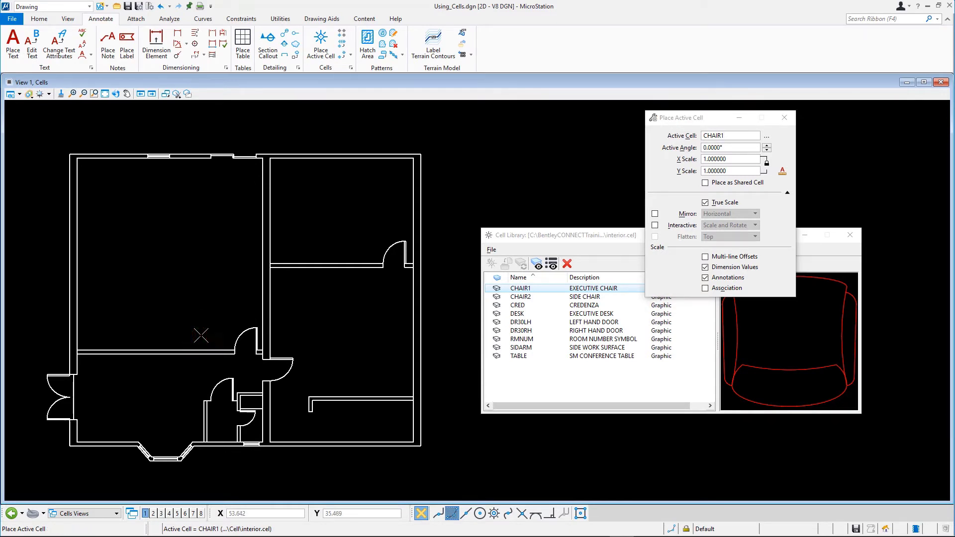
{"action": "left_click", "coordinate": [201, 335]}
{"action": "left_click", "coordinate": [175, 336]}
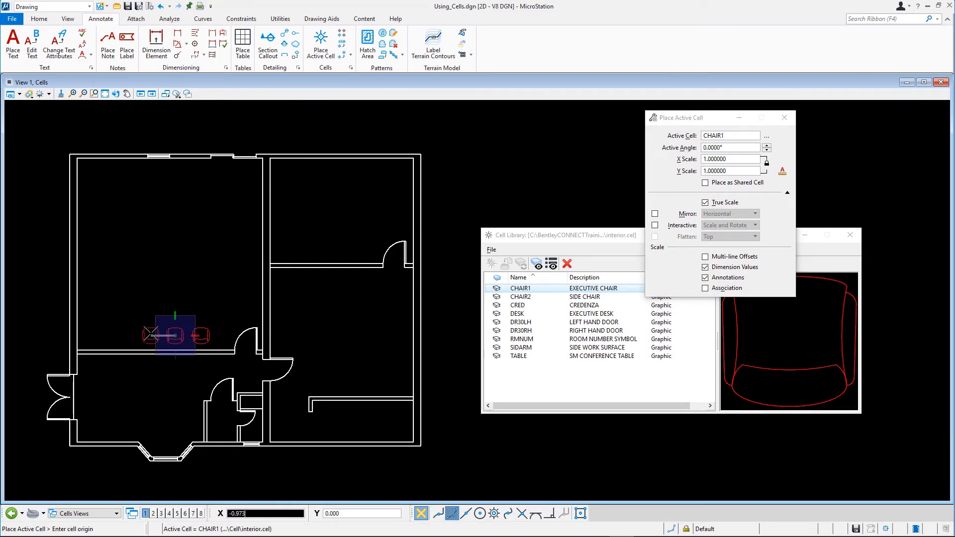
{"action": "left_click", "coordinate": [151, 335]}
{"action": "left_click", "coordinate": [127, 336]}
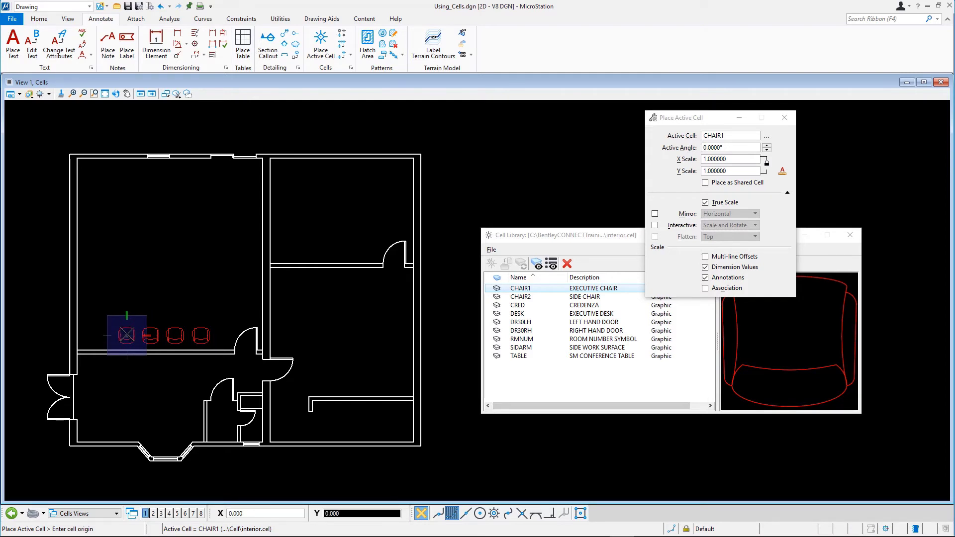
Set the active angle to -90 and place four rotated chairs up the left wall
{"action": "left_click", "coordinate": [727, 147]}
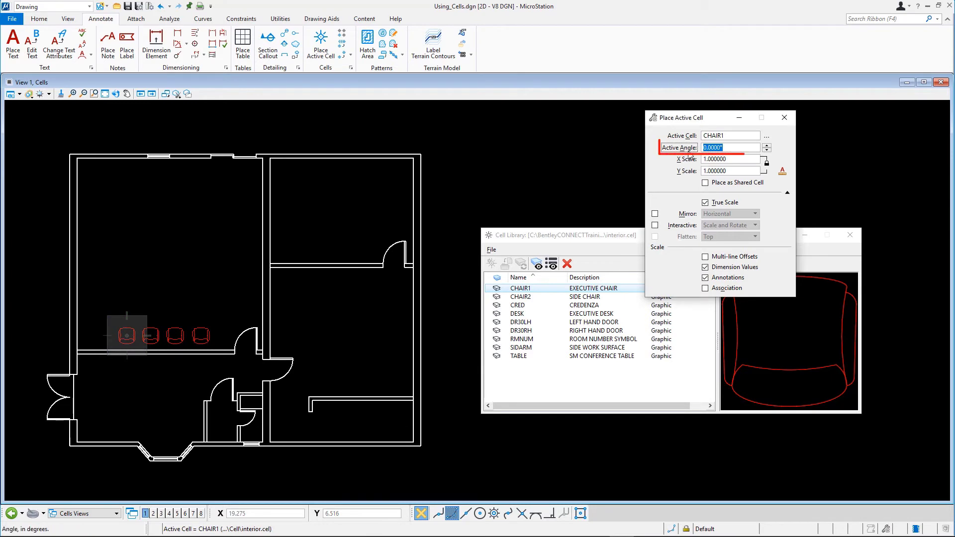
{"action": "type", "text": "-90"}
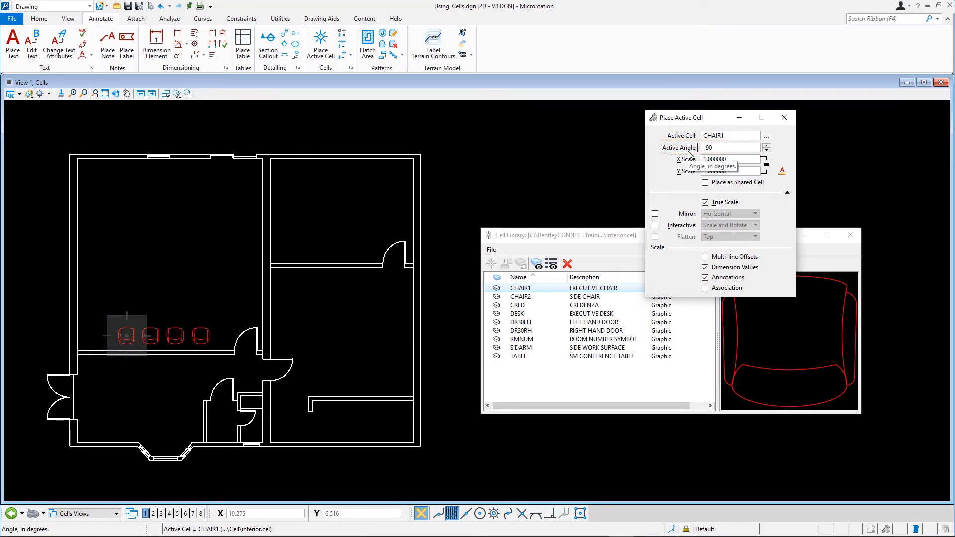
{"action": "key", "text": "Tab"}
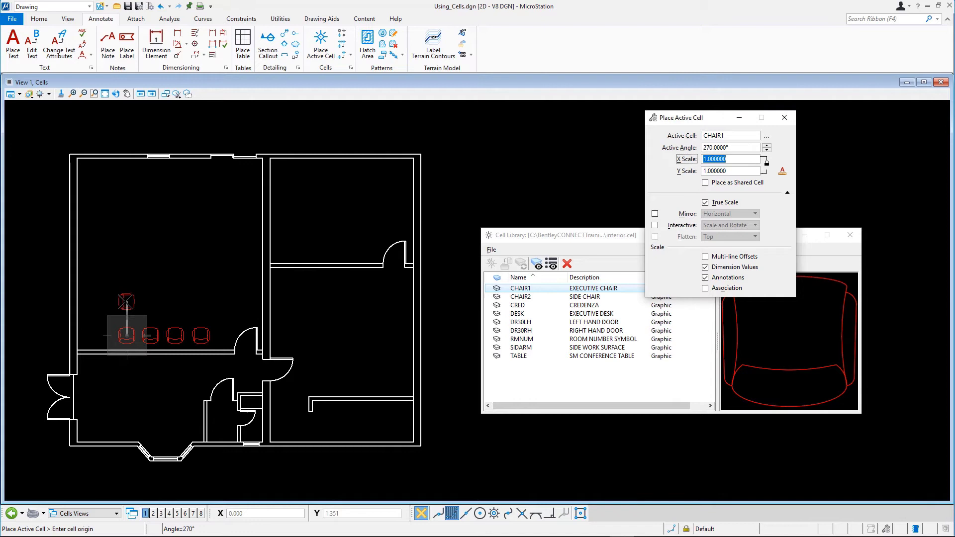
{"action": "left_click", "coordinate": [97, 310]}
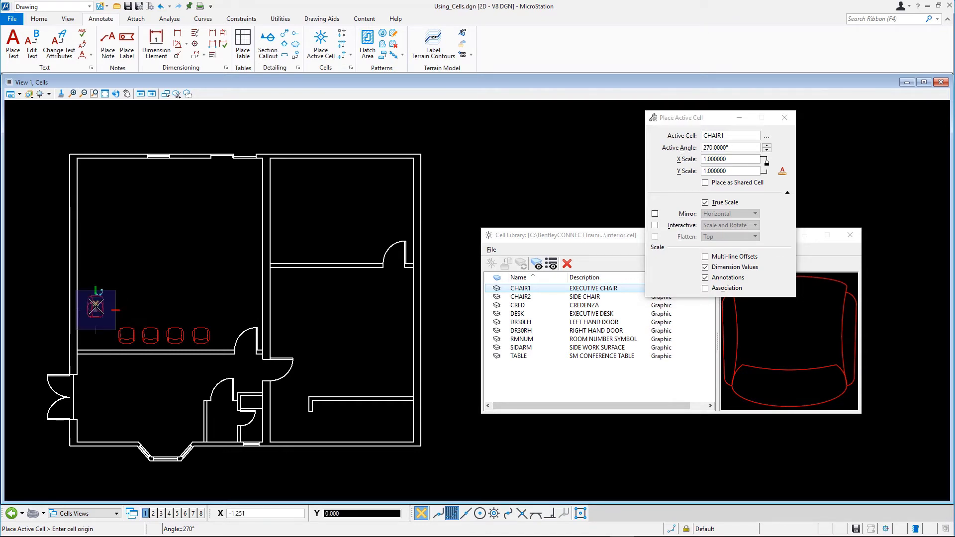
{"action": "left_click", "coordinate": [95, 288]}
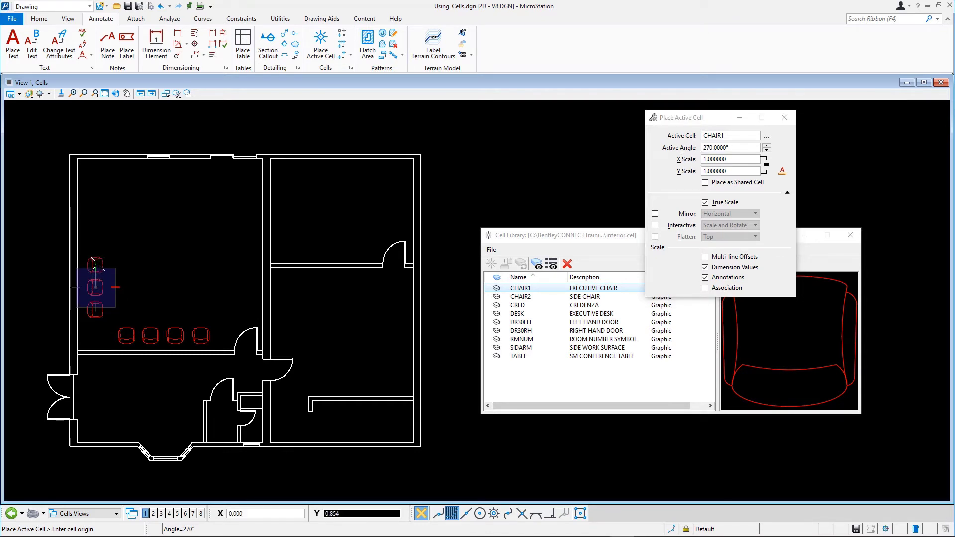
{"action": "left_click", "coordinate": [95, 263]}
{"action": "left_click", "coordinate": [95, 240]}
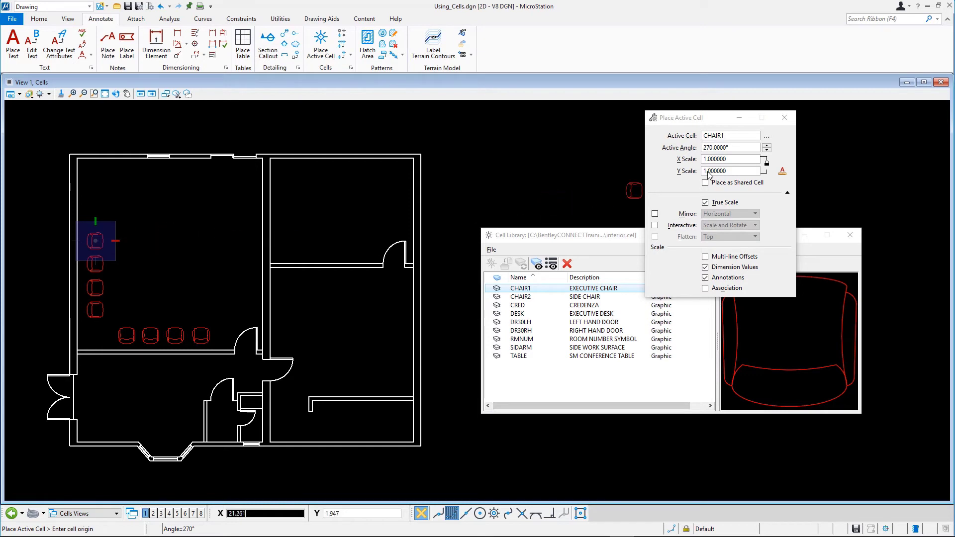
Nudge the active angle up and down with its arrows, then end chair placement
{"action": "left_click", "coordinate": [767, 146]}
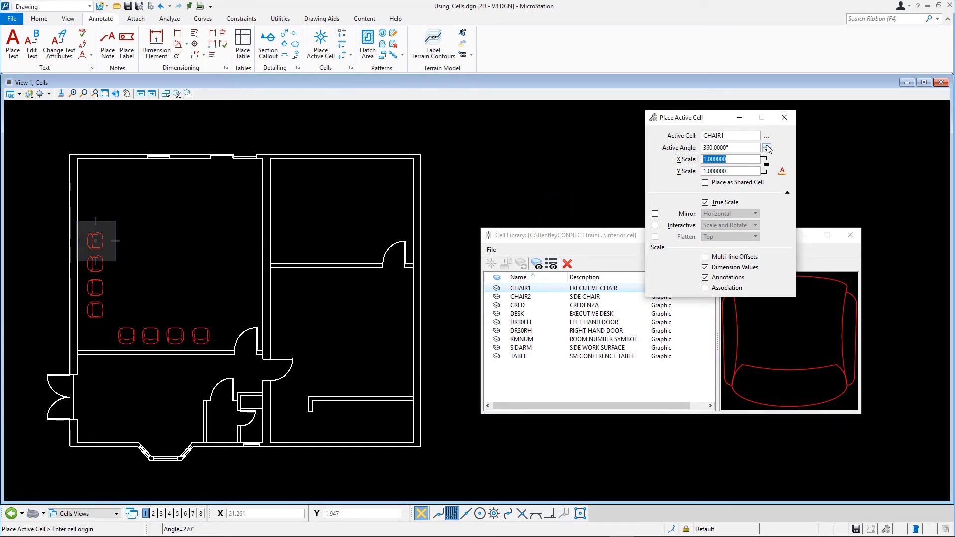
{"action": "left_click", "coordinate": [768, 151]}
{"action": "key", "text": "Escape"}
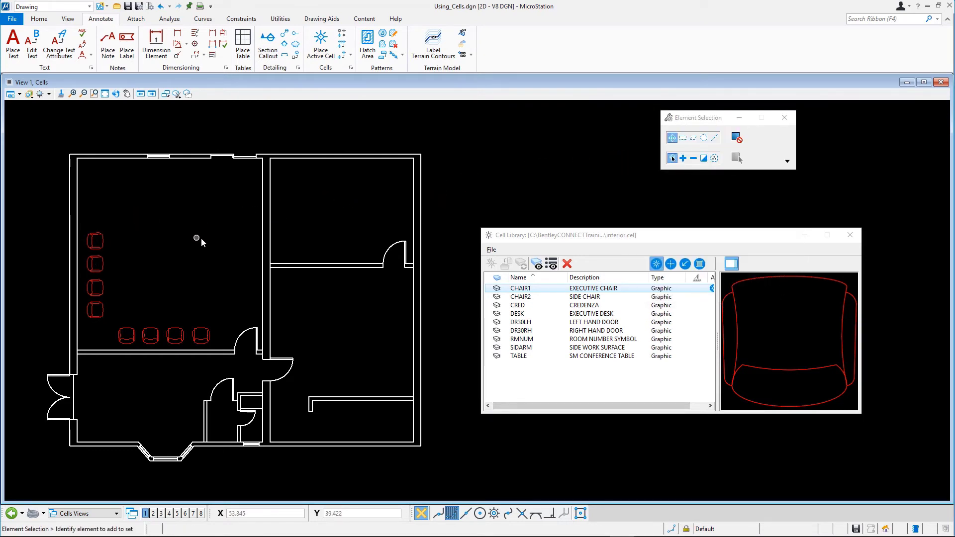
Place the executive DESK at a 0° active angle near the top of the room
{"action": "double_click", "coordinate": [518, 314]}
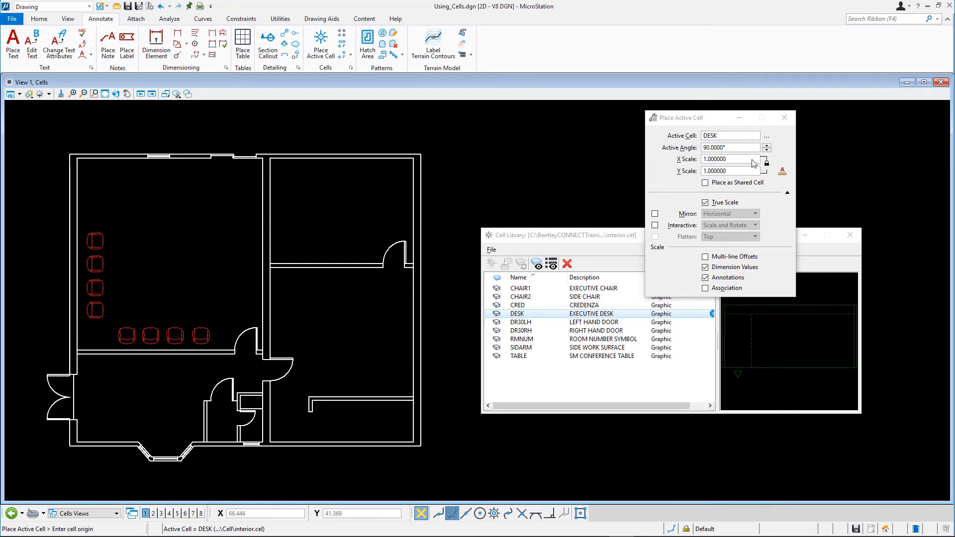
{"action": "left_click", "coordinate": [766, 150]}
{"action": "left_click", "coordinate": [163, 206]}
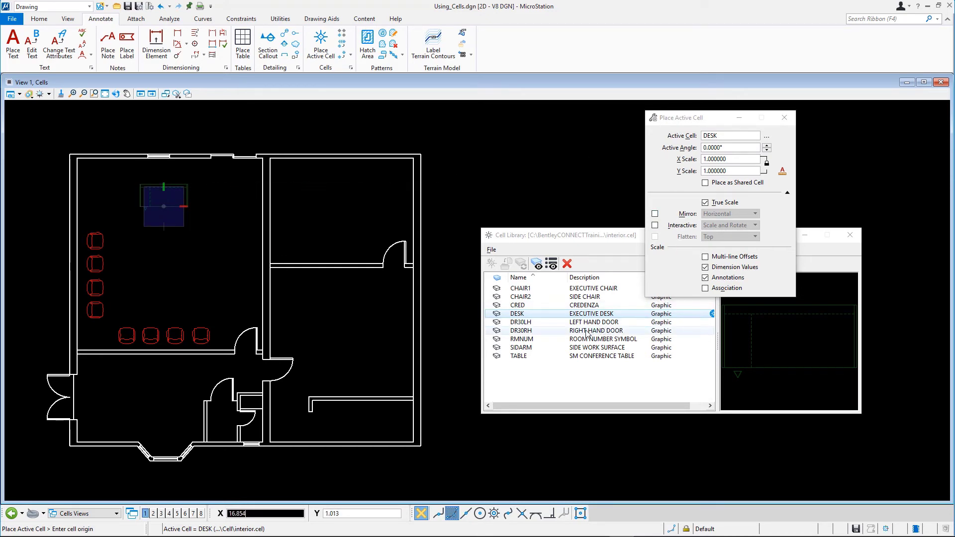
Add the CRED credenza against the top wall and a CHAIR1 chair below the desk
{"action": "left_click", "coordinate": [547, 305]}
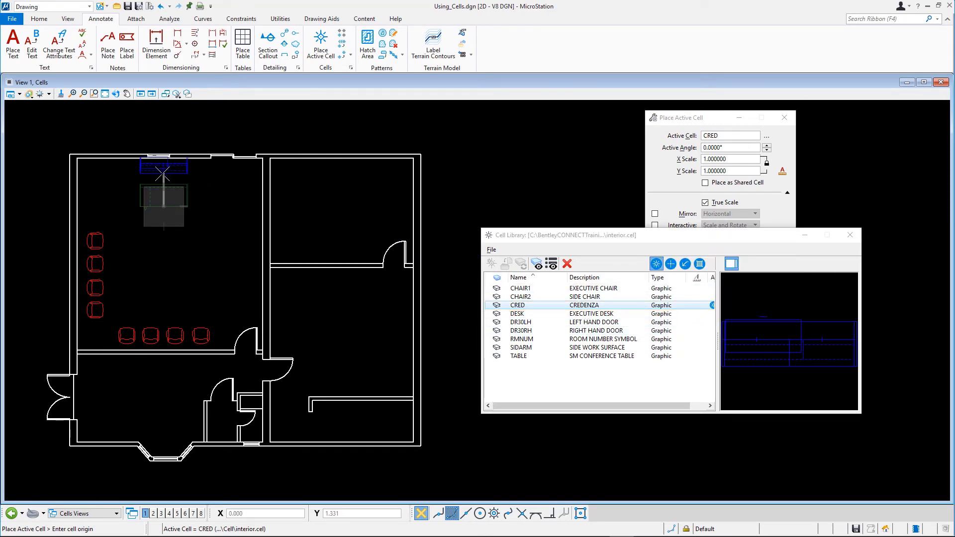
{"action": "left_click", "coordinate": [164, 178]}
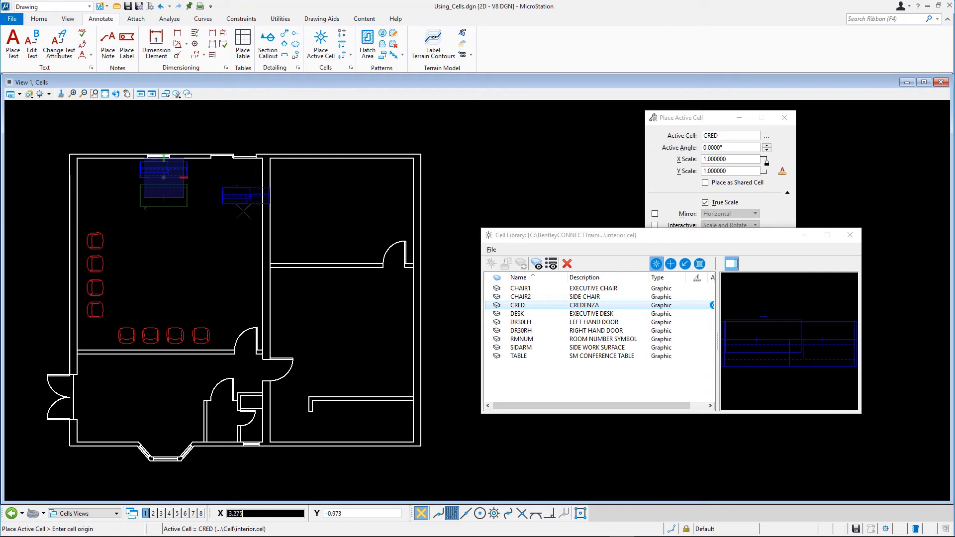
{"action": "left_click", "coordinate": [584, 290]}
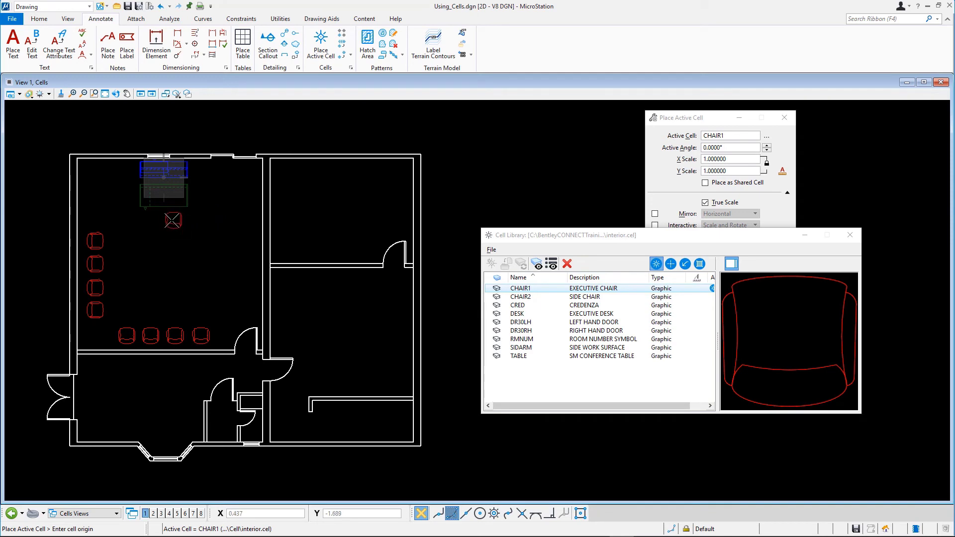
{"action": "left_click", "coordinate": [166, 220]}
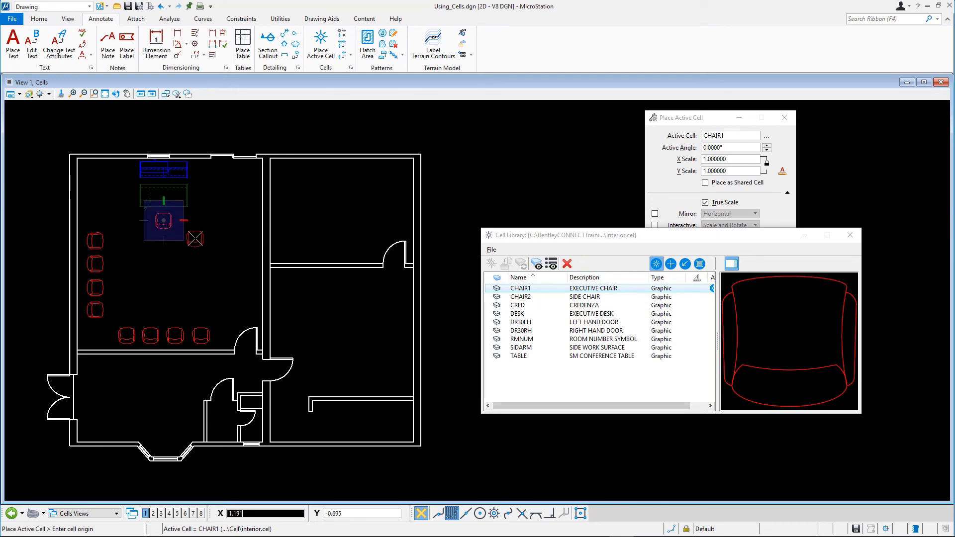
{"action": "right_click", "coordinate": [195, 239]}
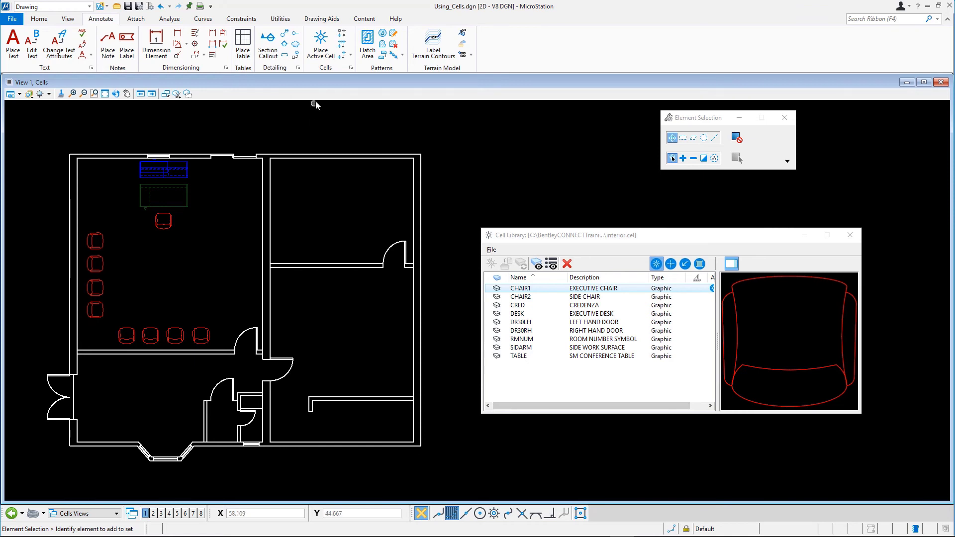
Restart Place Active Cell, return to the Home tab, and reopen the cell library via Browse Cell(s)
{"action": "left_click", "coordinate": [321, 51]}
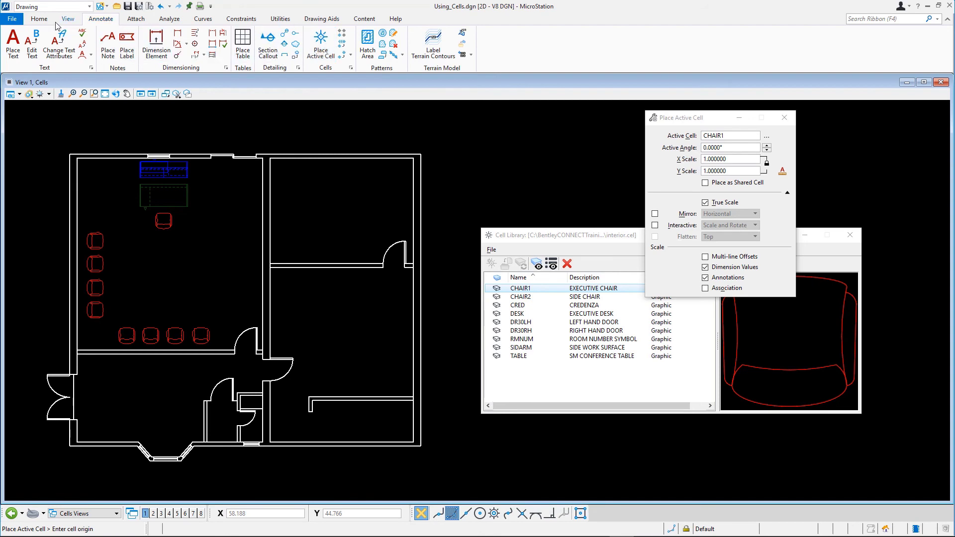
{"action": "left_click", "coordinate": [39, 19]}
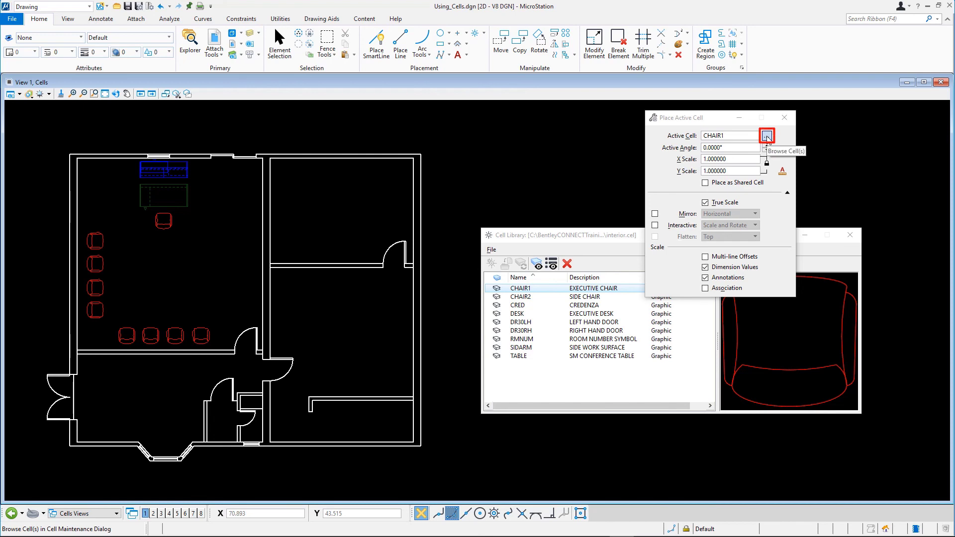
{"action": "left_click", "coordinate": [850, 235]}
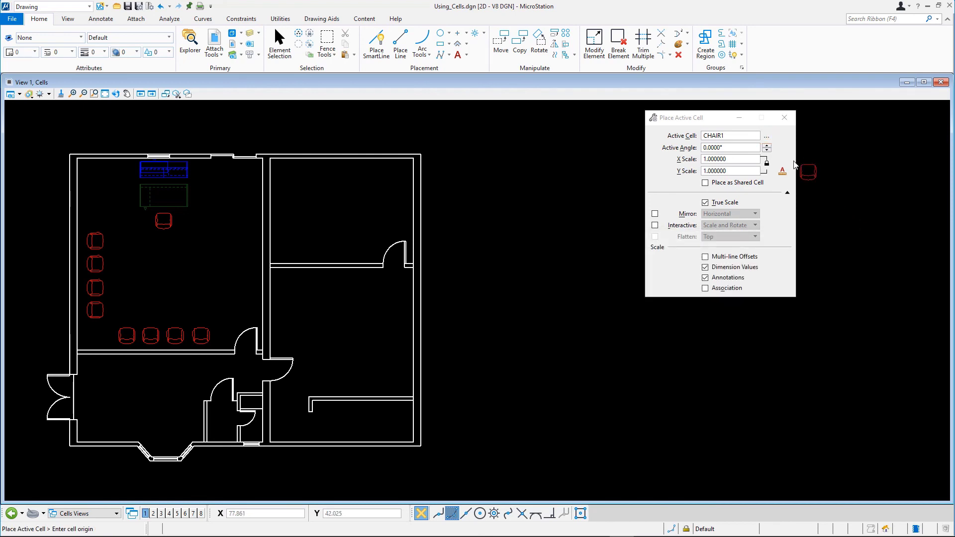
{"action": "left_click", "coordinate": [766, 136]}
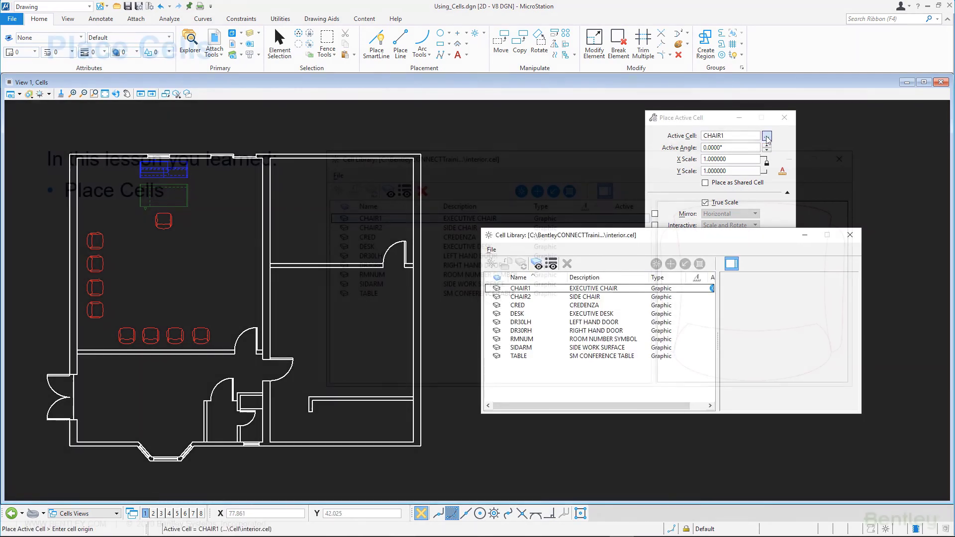